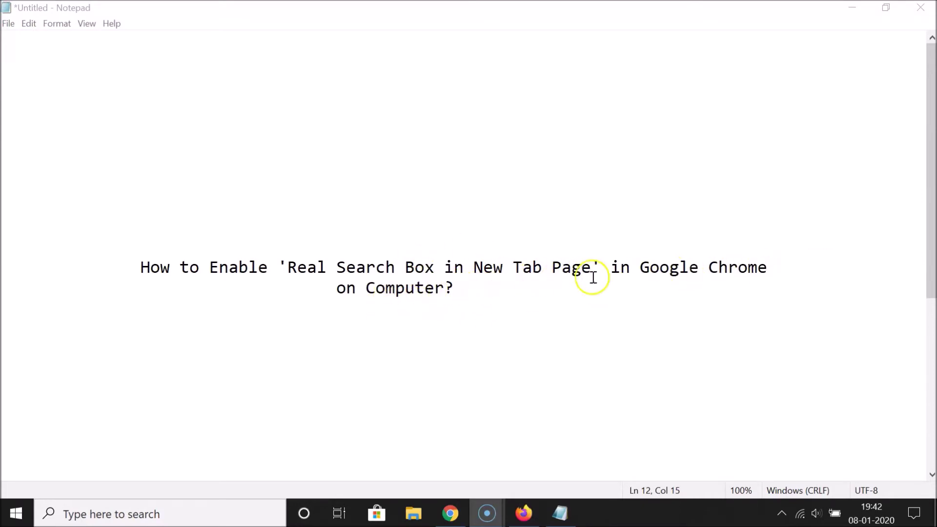
Minimize the Notepad note 'How to Enable Real Search Box in New Tab Page'.
left_click(852, 9)
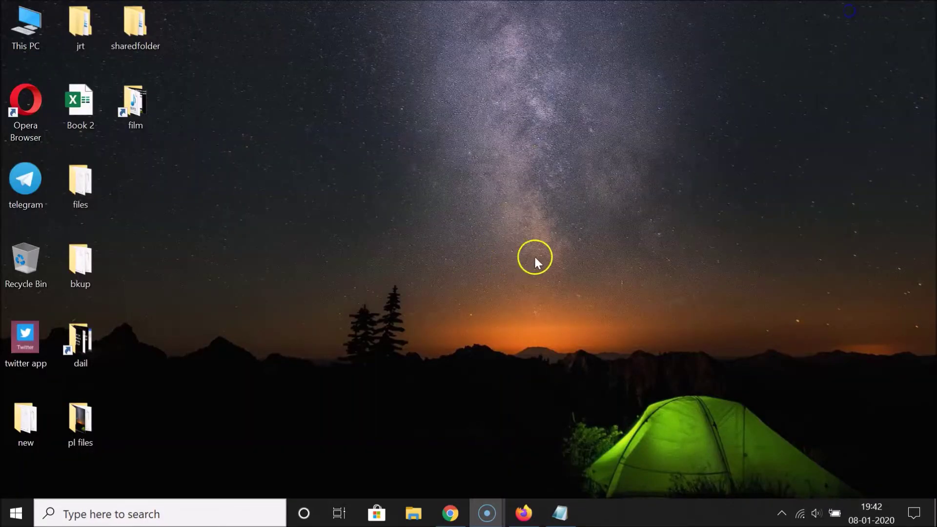
Open a new Chrome tab and type 'wikipe' in its search box, which diverts to the address bar.
left_click(450, 513)
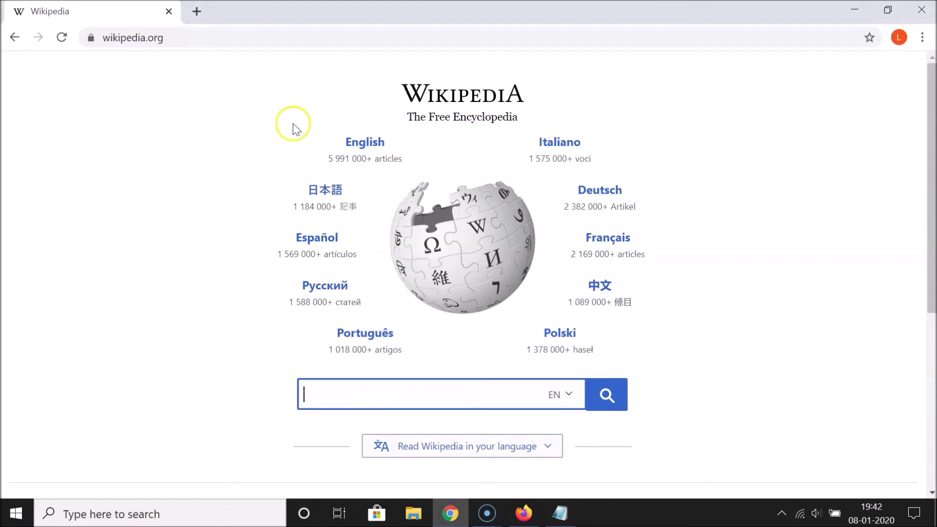
left_click(197, 14)
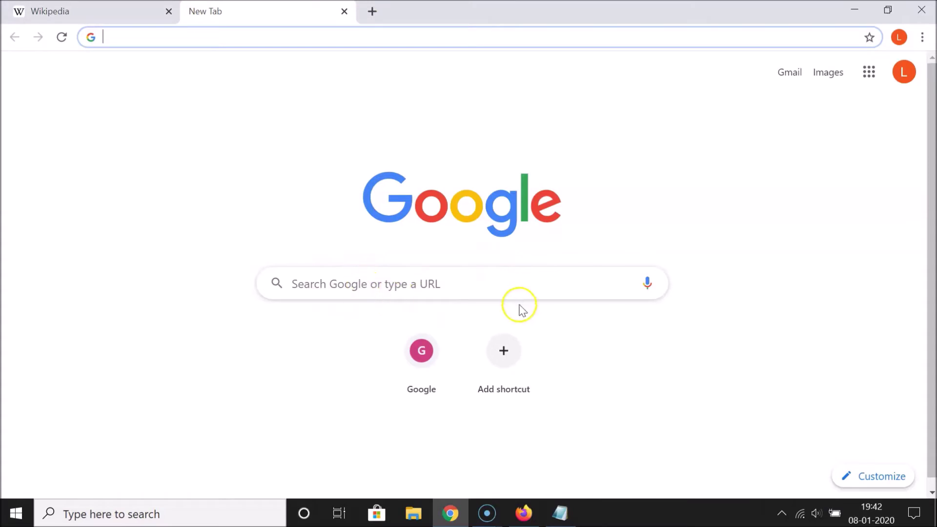
left_click(413, 286)
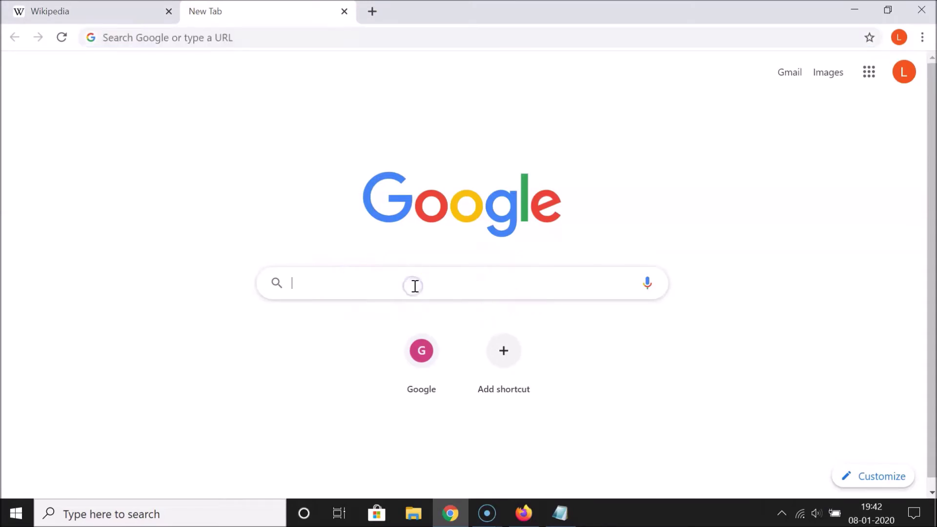
type("wikipedia")
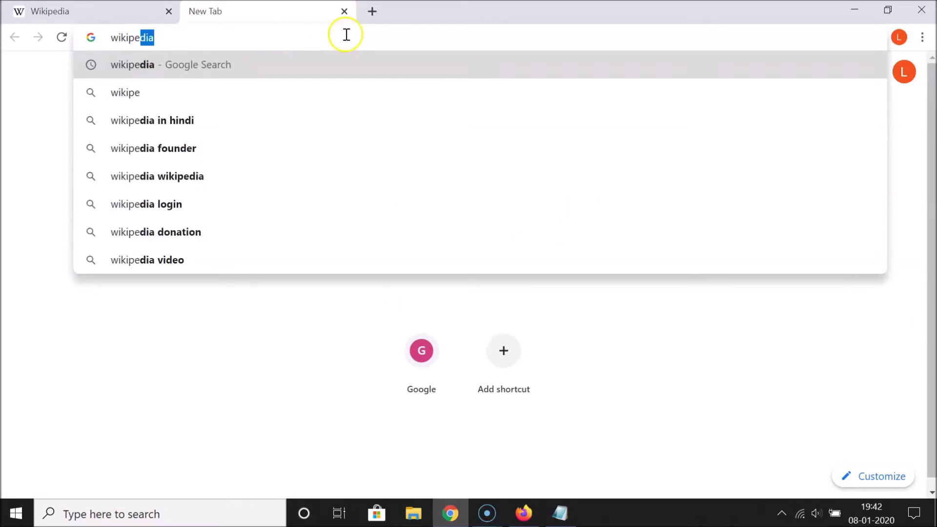
left_click(247, 386)
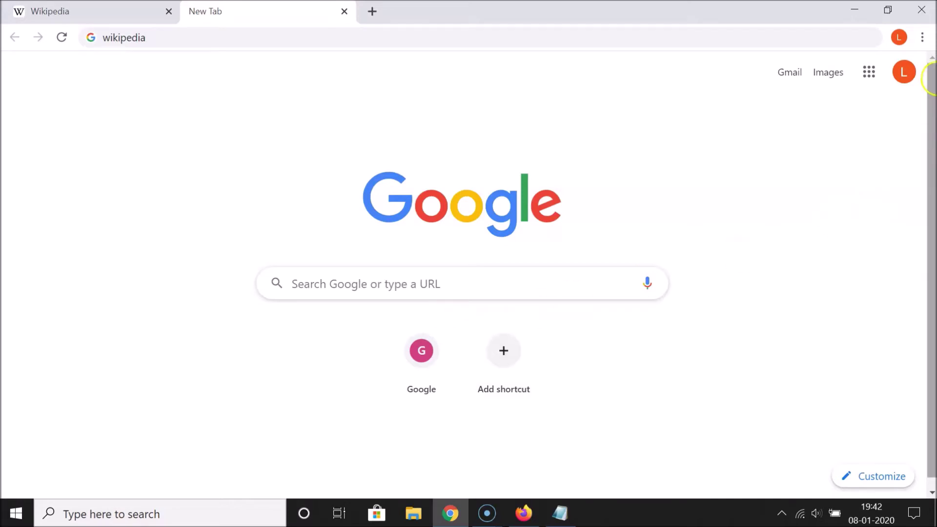
left_click(922, 38)
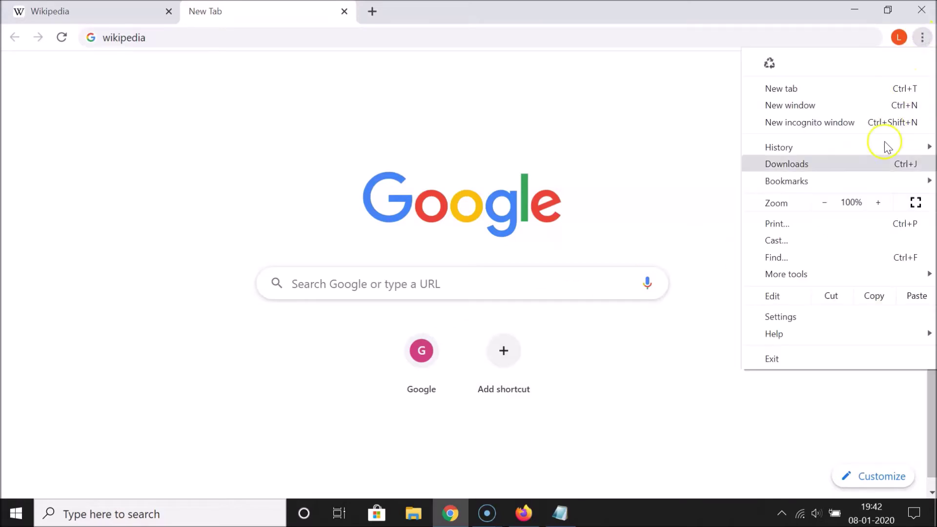
Show Help > About Google Chrome, confirming version 79.0.3945.117 is up to date.
left_click(785, 332)
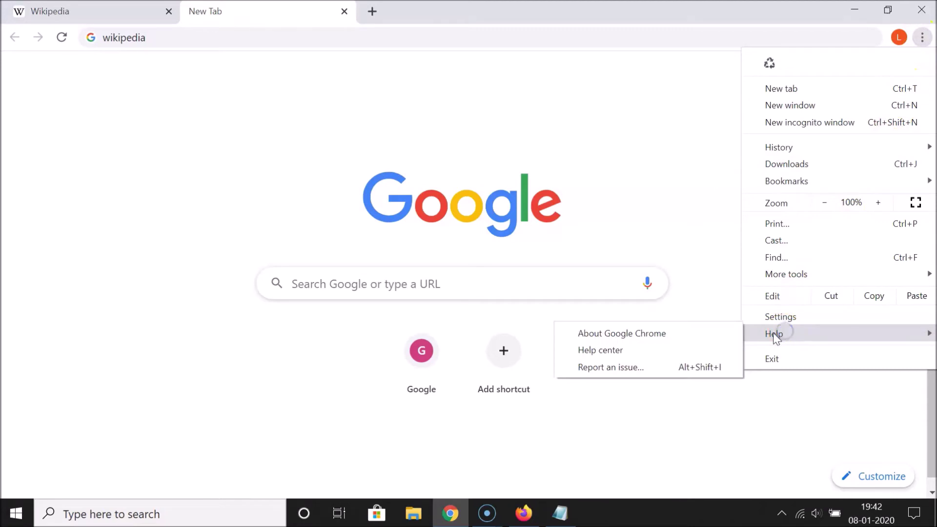
left_click(660, 336)
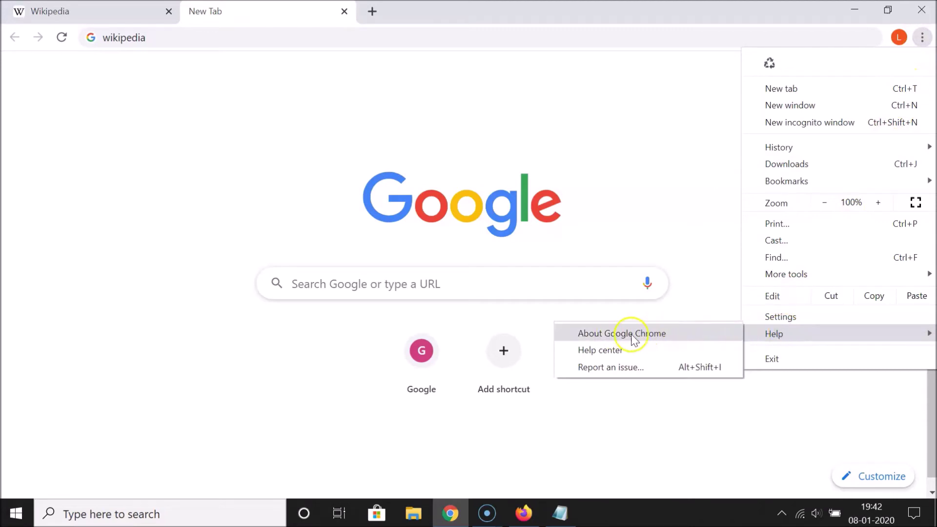
left_click(633, 336)
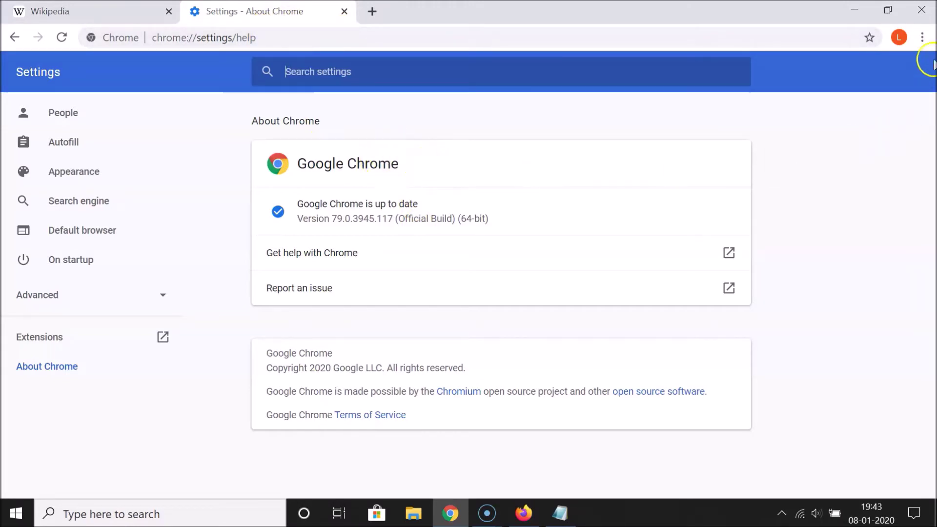
left_click(925, 41)
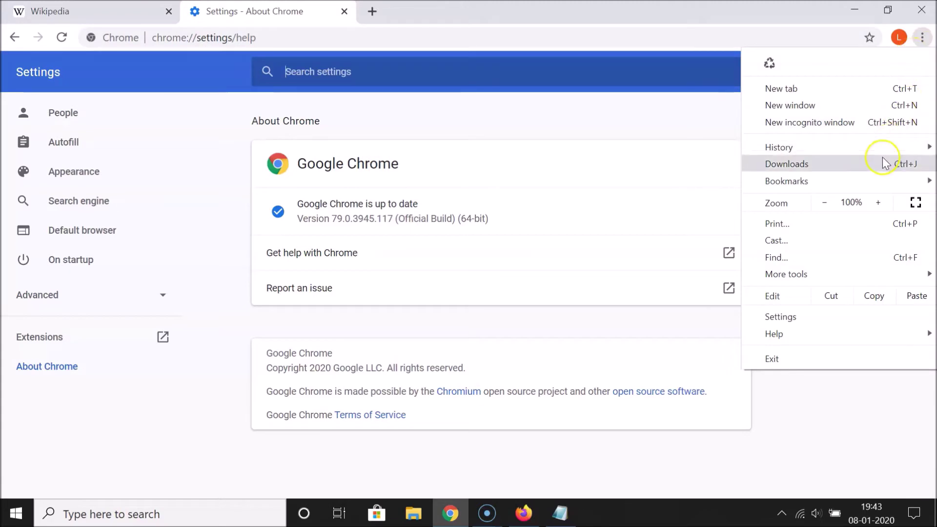
In Settings, keep Google as the address-bar search engine, then close the Settings tab.
left_click(803, 317)
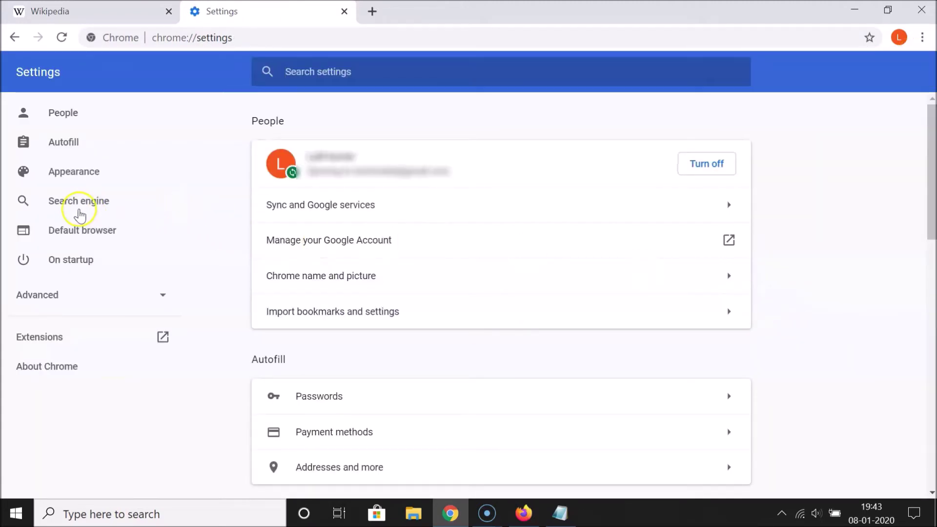
left_click(75, 204)
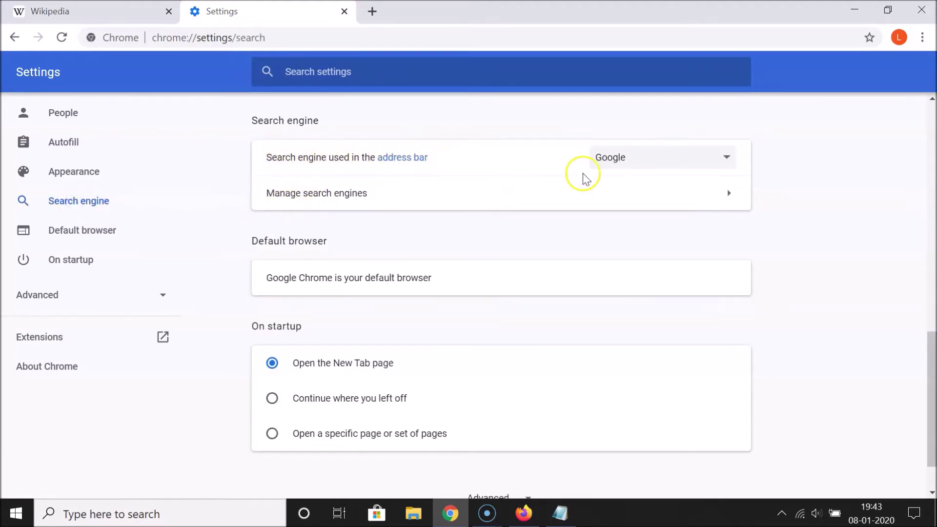
left_click(677, 161)
left_click(620, 175)
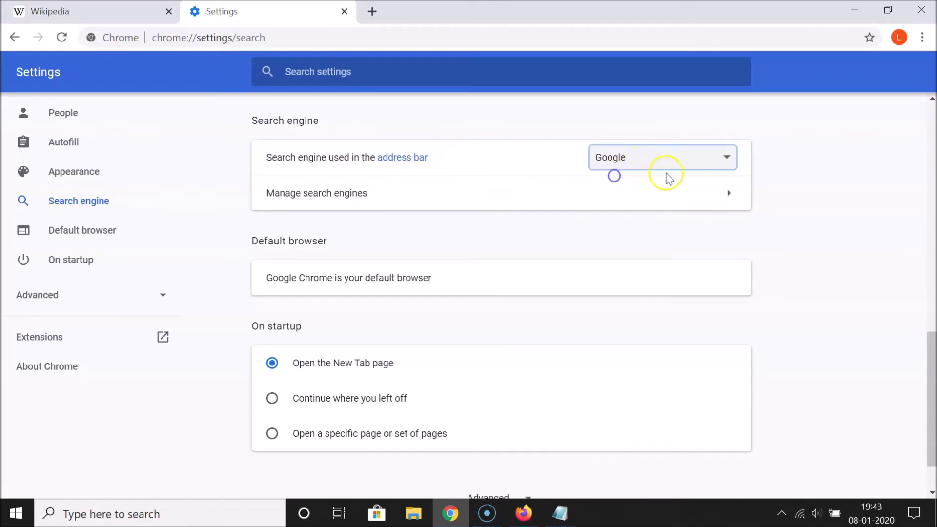
left_click(632, 159)
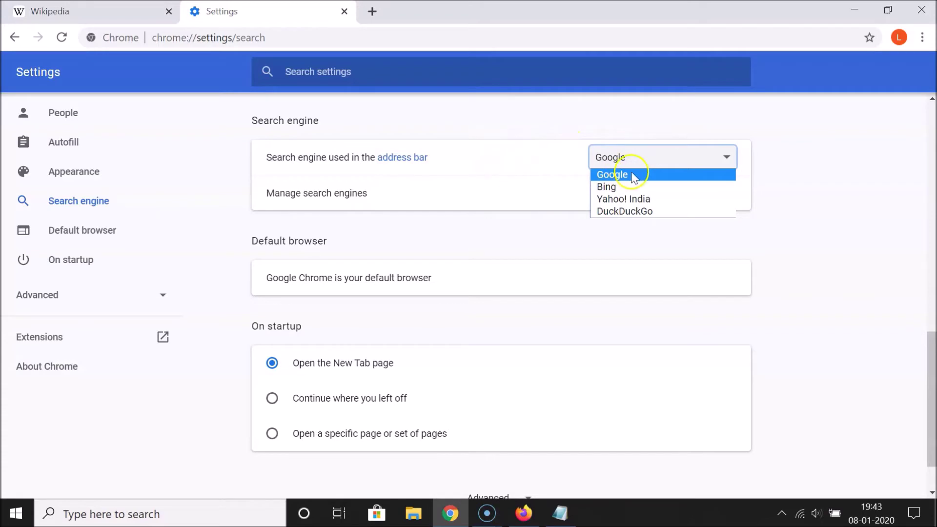
left_click(630, 174)
left_click(672, 166)
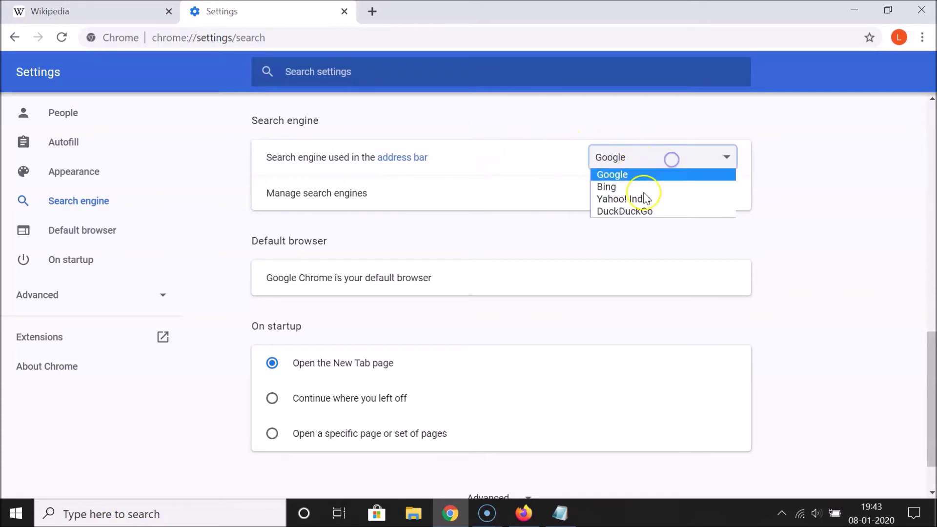
left_click(637, 174)
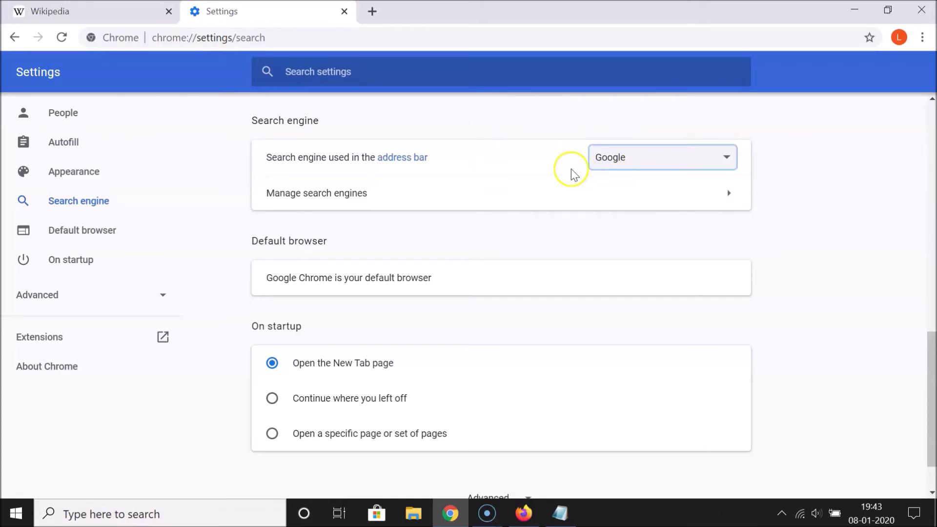
left_click(344, 11)
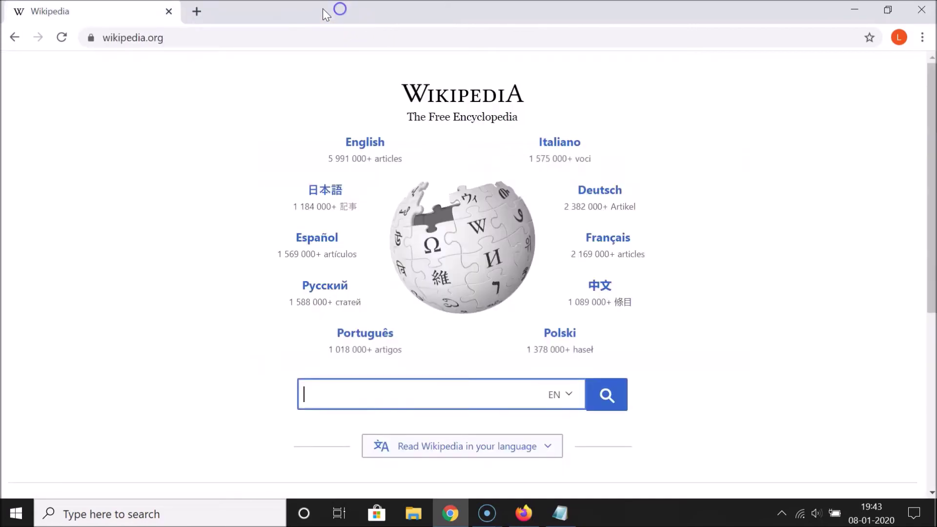
Open a new Chrome tab and enter chrome://flags in its address bar.
left_click(560, 513)
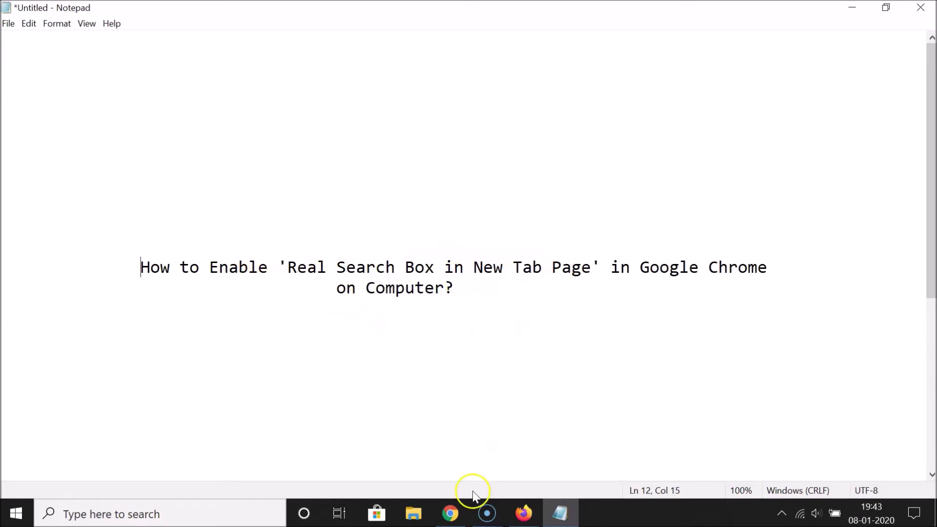
left_click(451, 512)
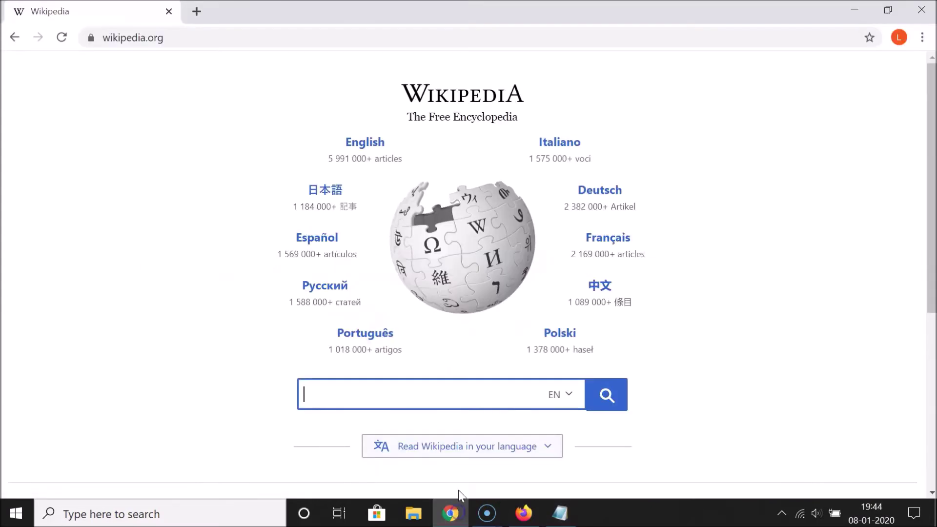
left_click(196, 11)
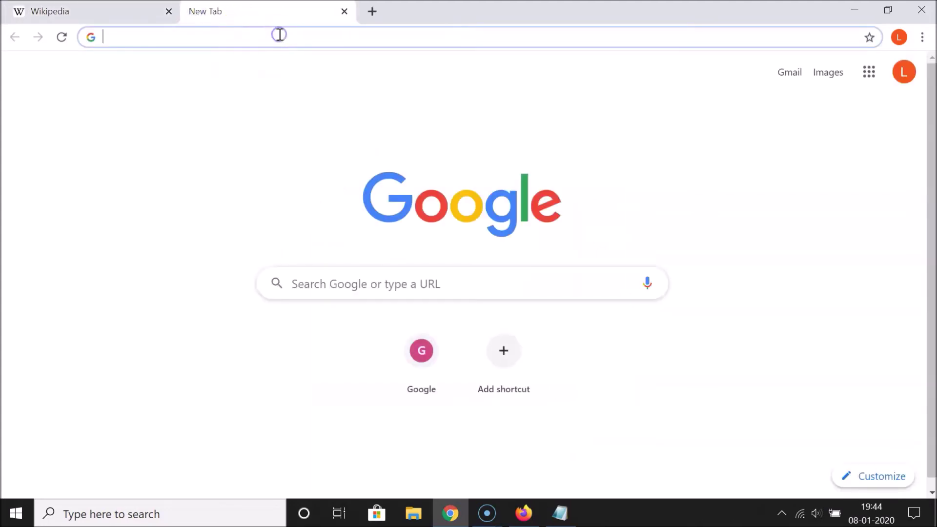
type("chro")
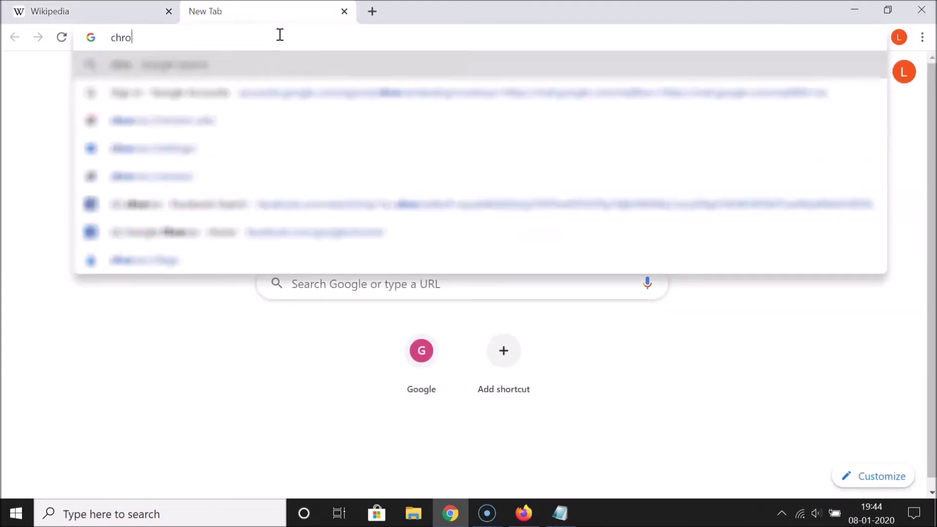
type("me://")
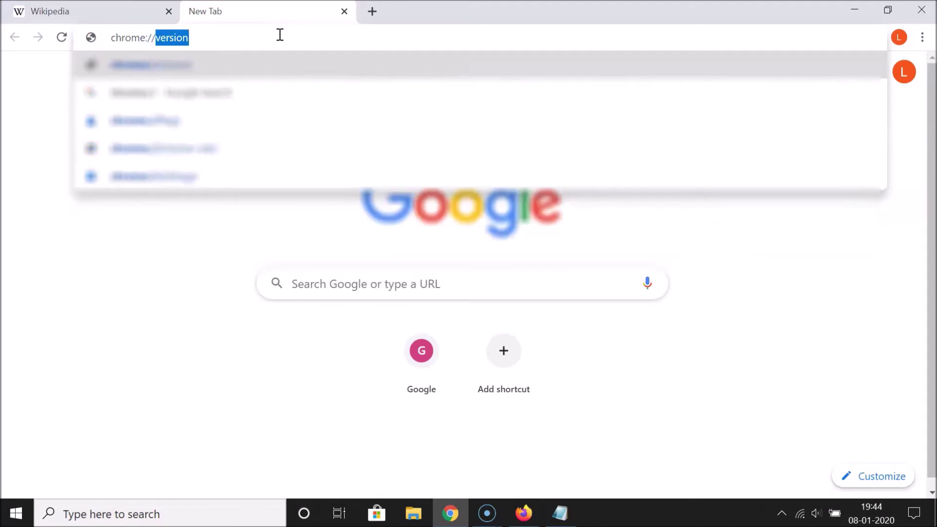
type("flags")
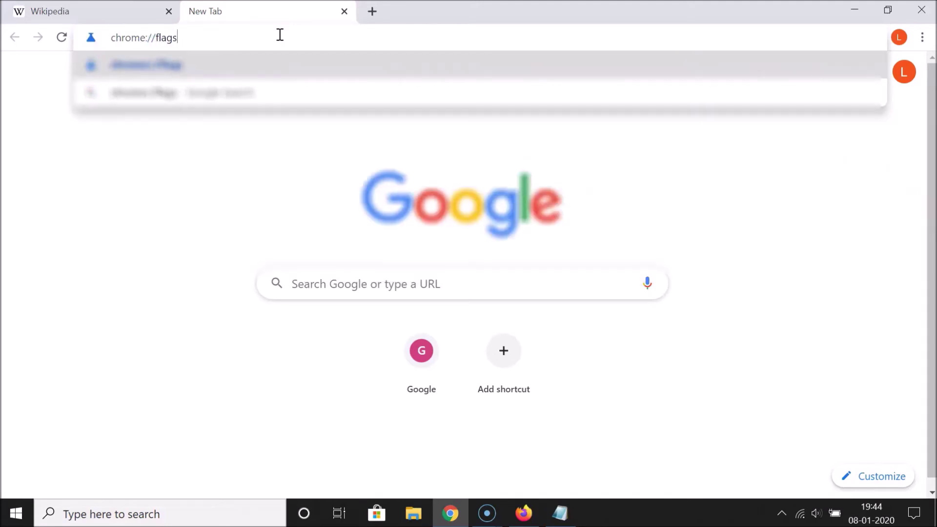
left_click_drag(275, 34, 109, 34)
left_click(202, 34)
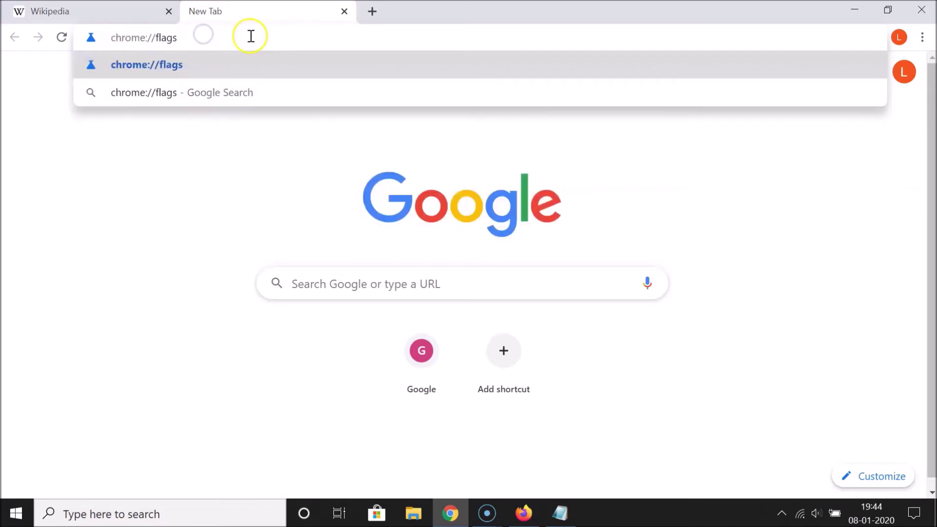
Load the chrome://flags Experiments page, then bring the Notepad tutorial note to the front.
key("Return")
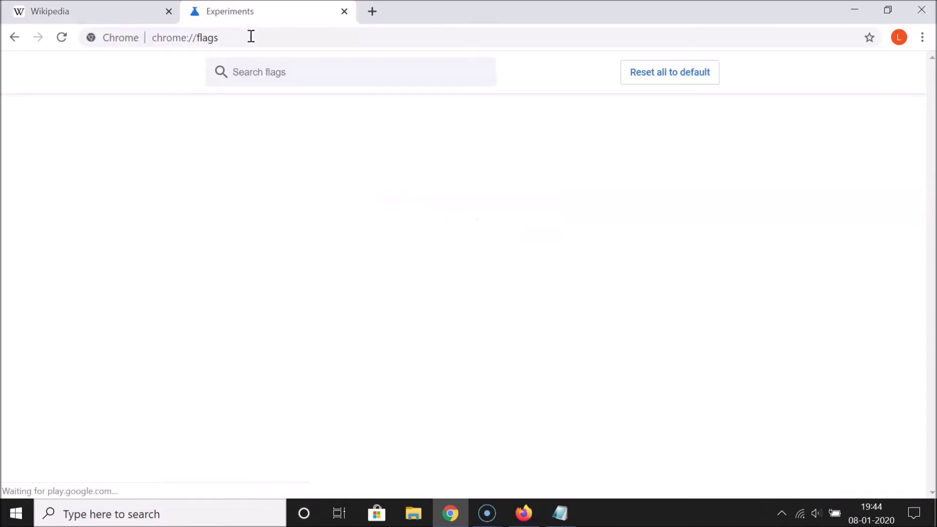
left_click(264, 75)
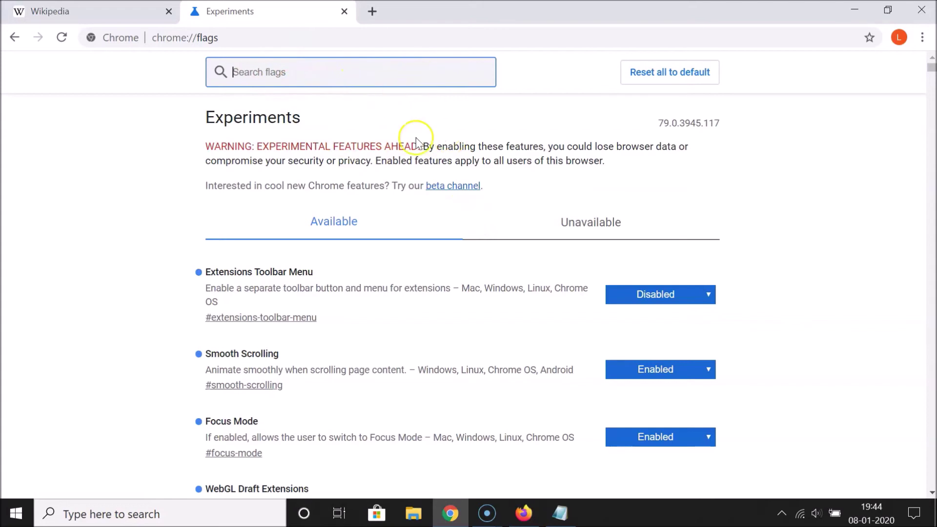
left_click(560, 513)
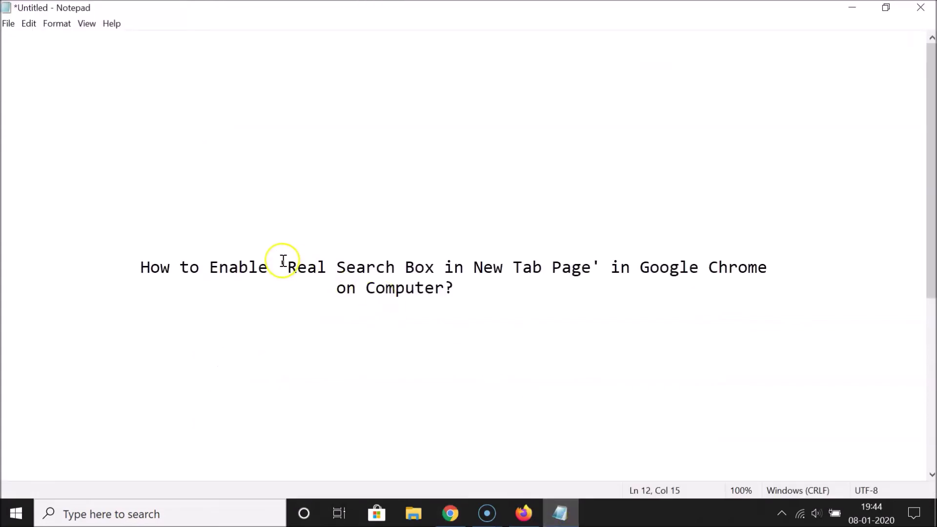
Copy 'Real Search Box in New Tab Page' from the Notepad title and return to Chrome.
left_click_drag(286, 262, 357, 255)
left_click_drag(513, 258, 574, 265)
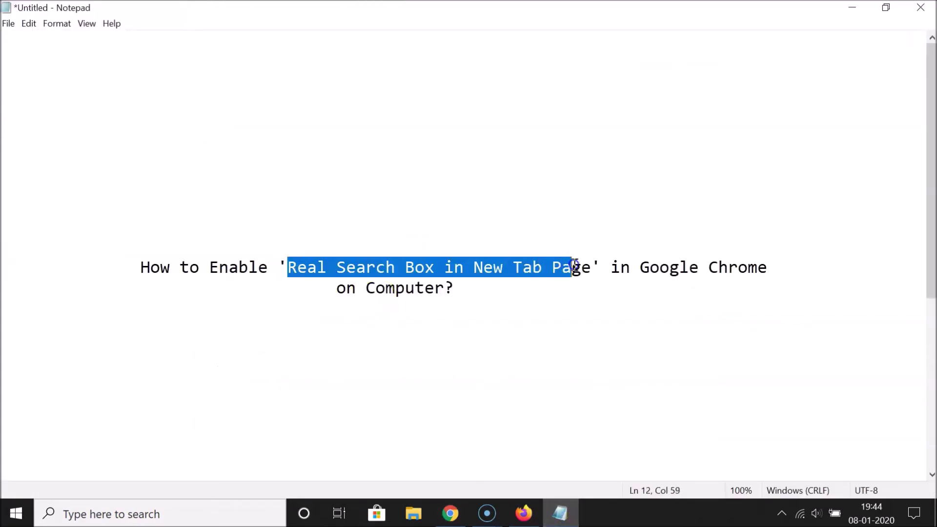
right_click(513, 262)
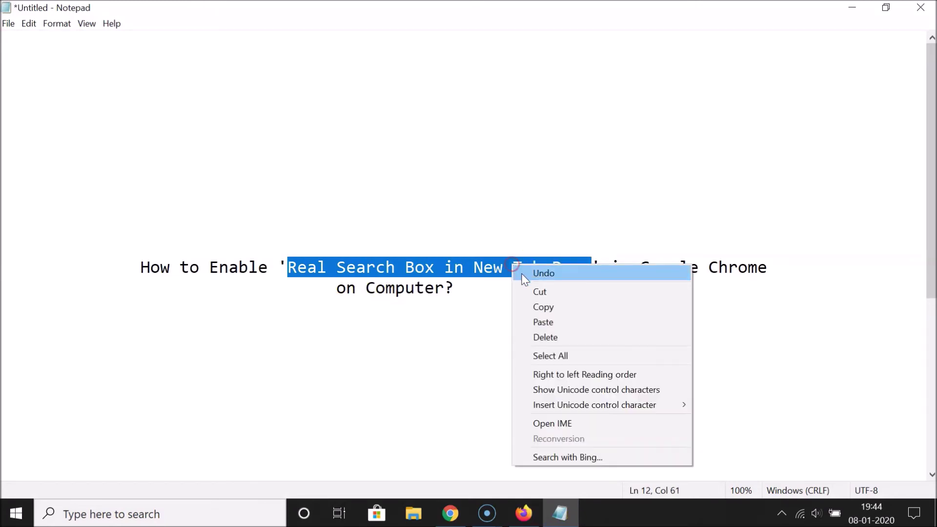
left_click(545, 309)
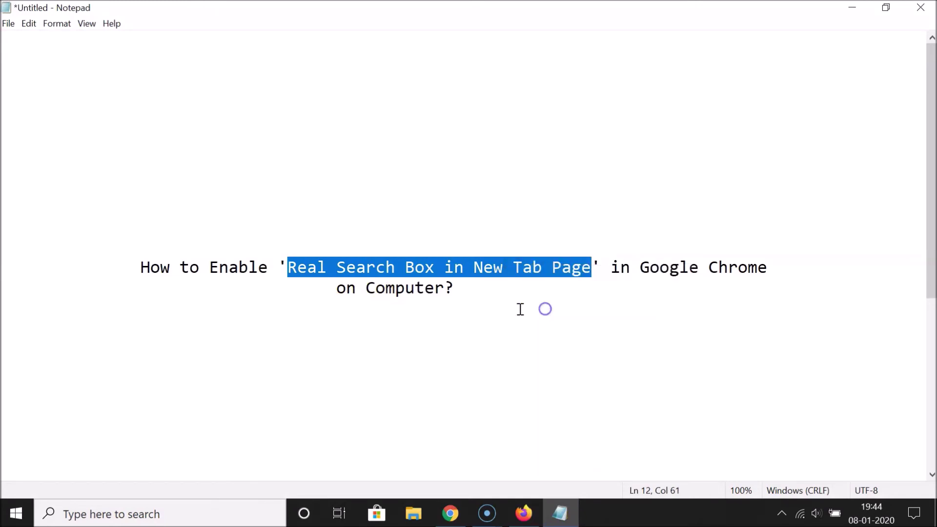
left_click(459, 521)
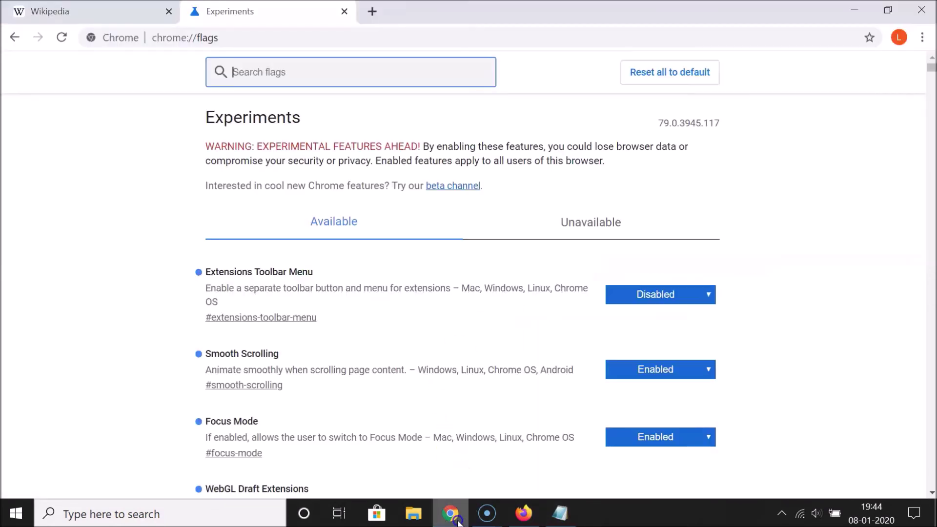
Paste the name into Search flags, set 'Real search box in New Tab Page' to Enabled, and relaunch.
right_click(341, 78)
left_click(372, 194)
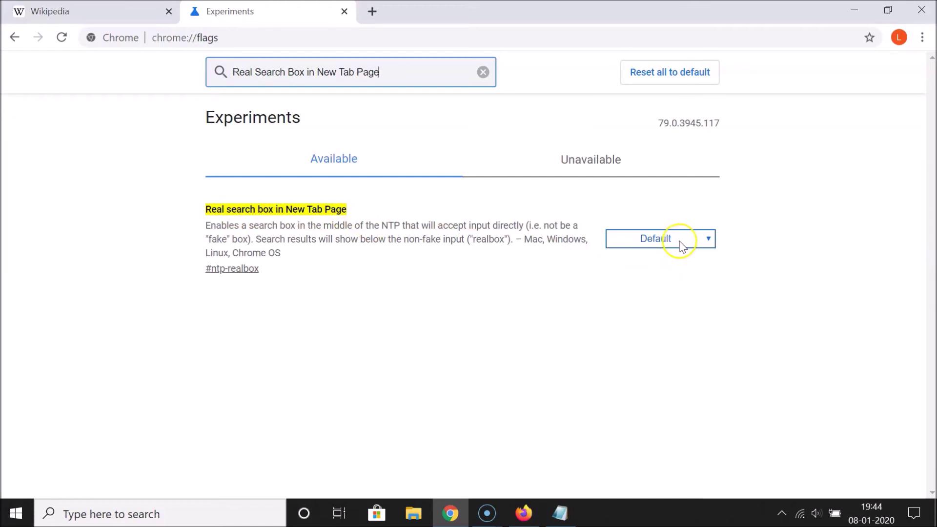
left_click(706, 241)
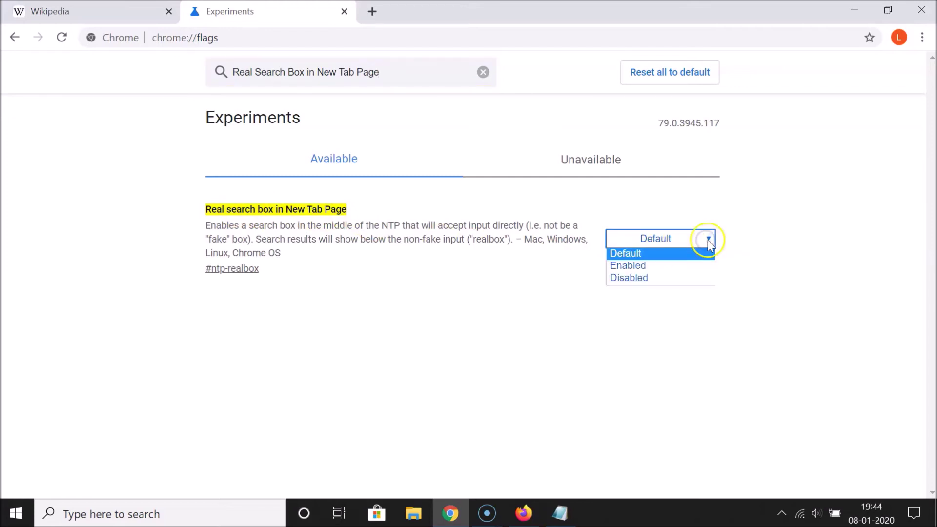
left_click(646, 266)
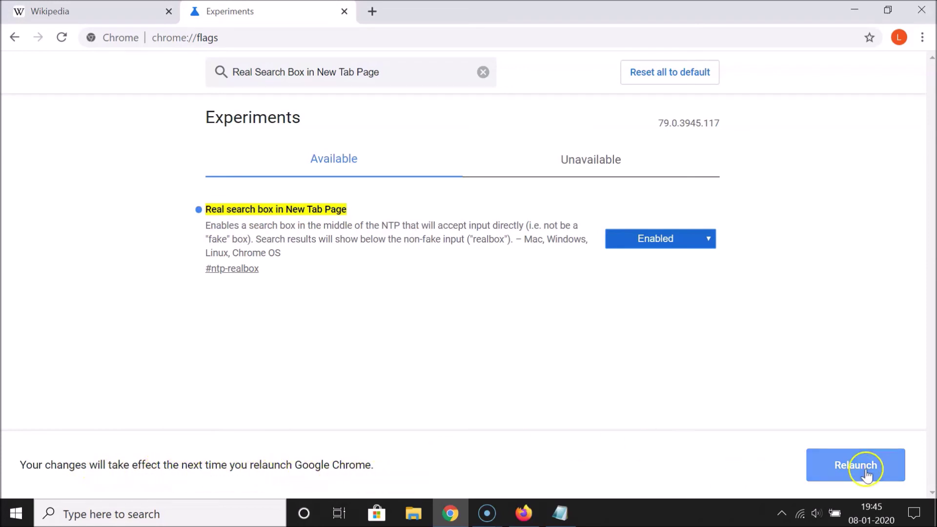
left_click(845, 464)
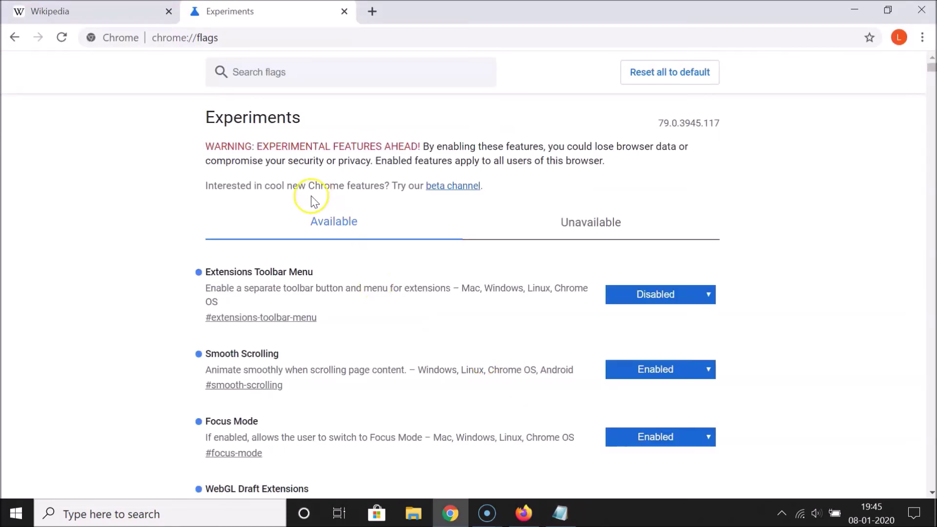
Filter flags by the pasted name to confirm it is still Enabled, then close the Experiments tab.
right_click(326, 73)
left_click(361, 189)
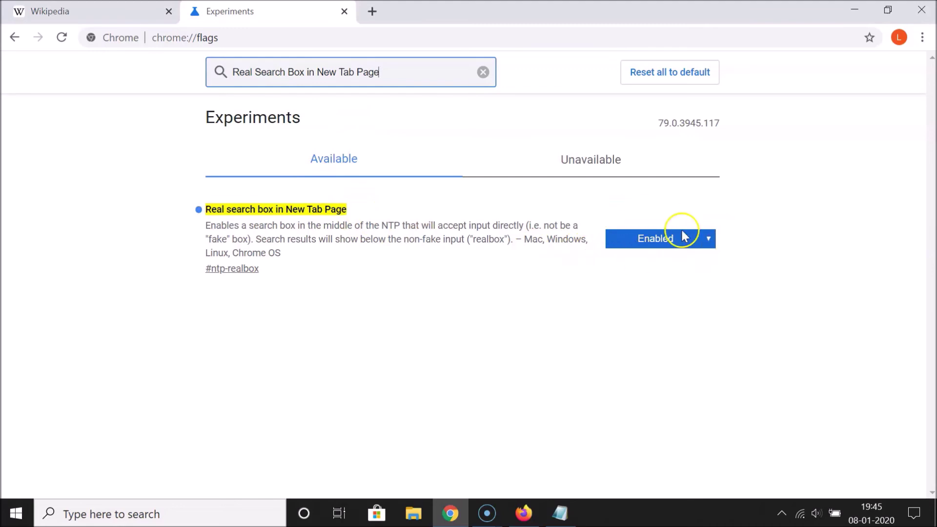
left_click(346, 12)
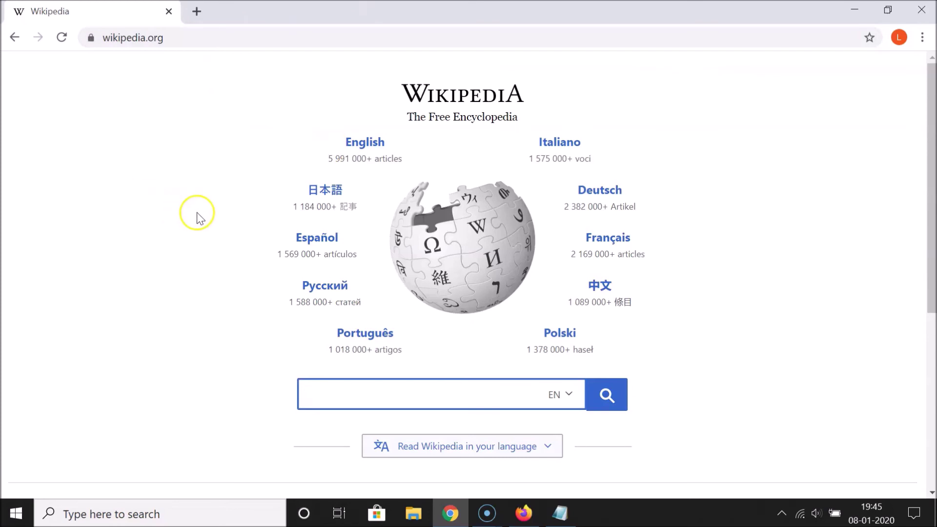
In a new tab, type wikipedia into the page's search box and go to wikipedia.org.
left_click(196, 15)
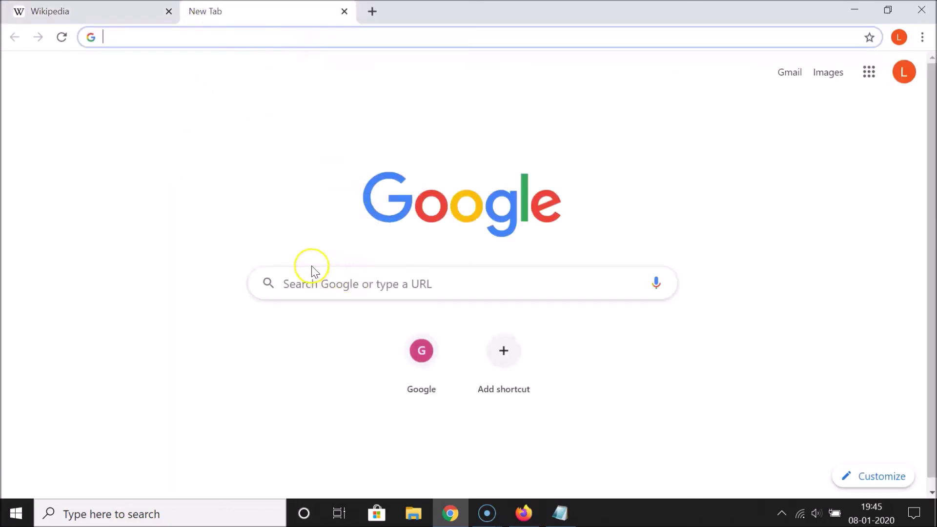
left_click(434, 287)
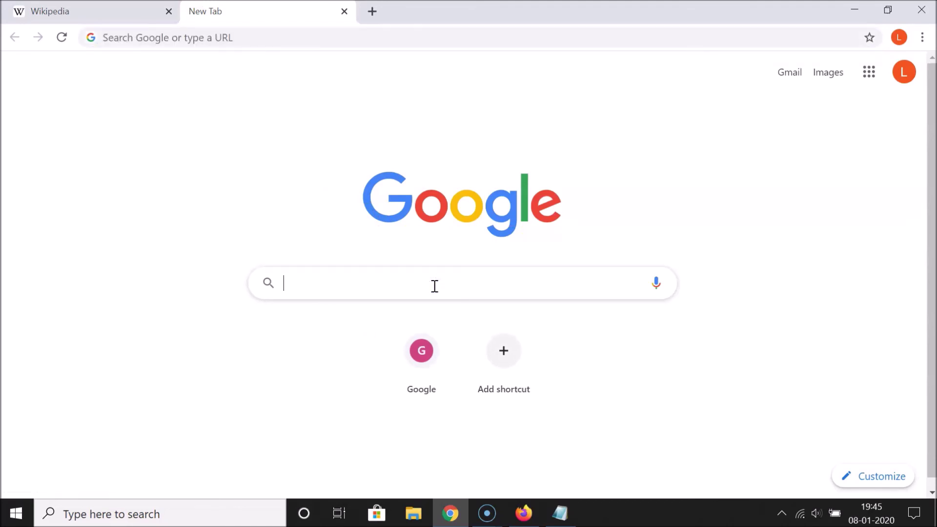
type("kipedia")
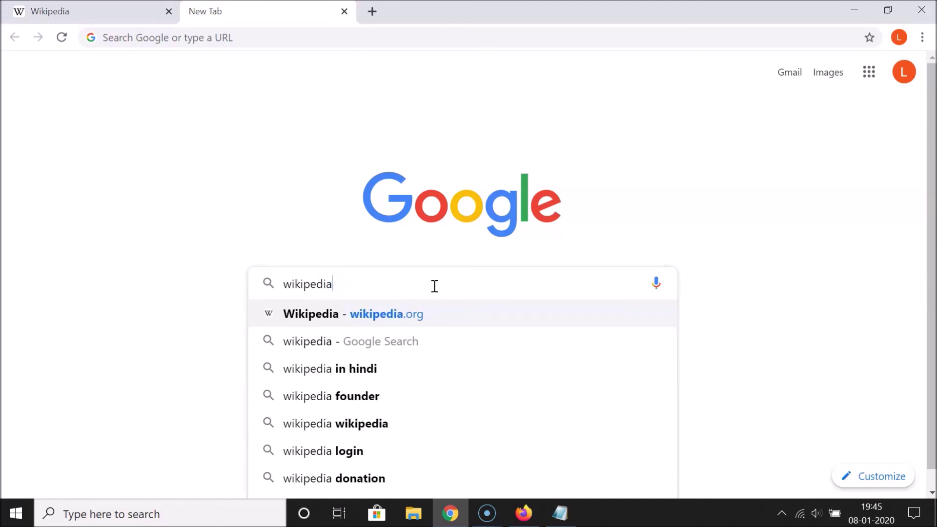
key("Return")
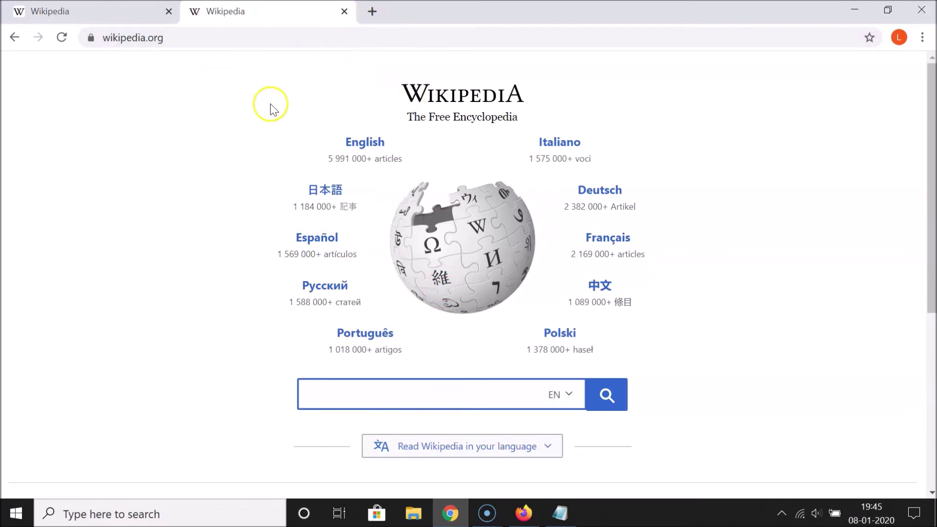
In another new tab, type 'wiki' into the page's search box, then switch to Notepad.
left_click(372, 12)
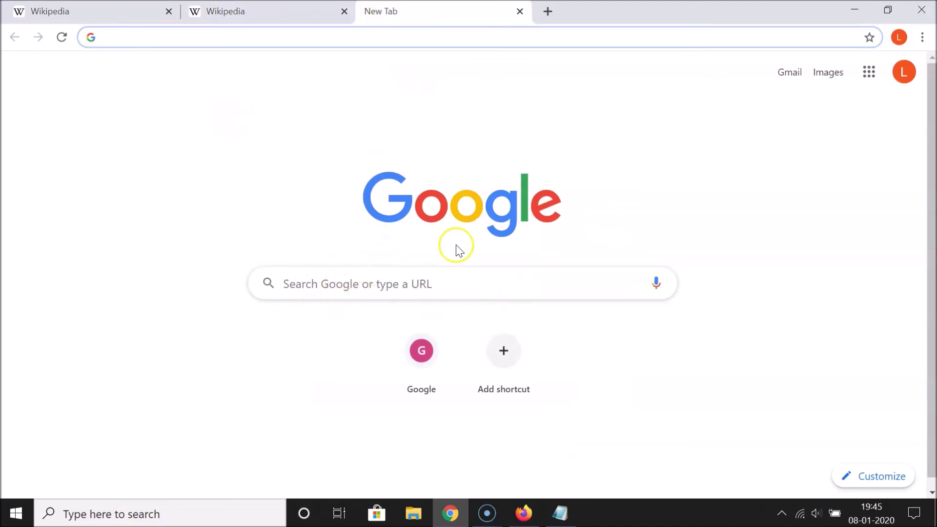
left_click(440, 282)
type("wikipedia.org")
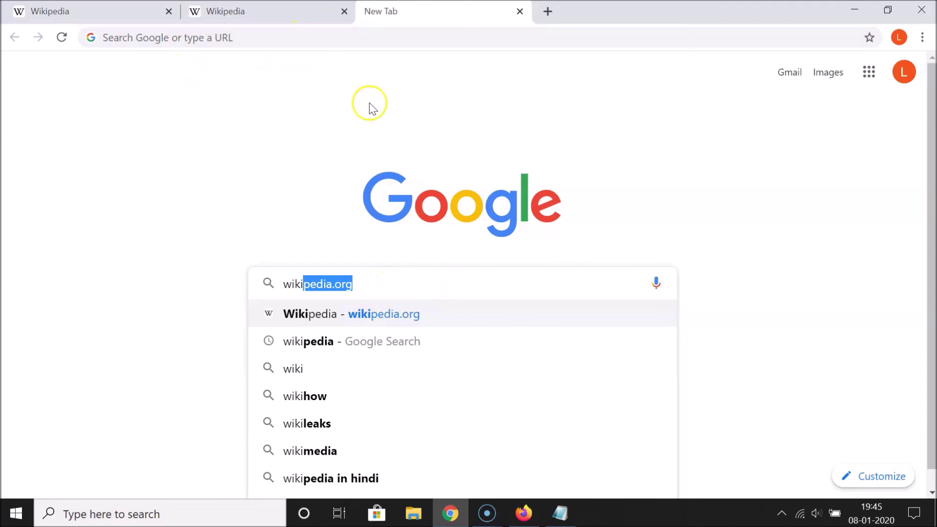
left_click(560, 513)
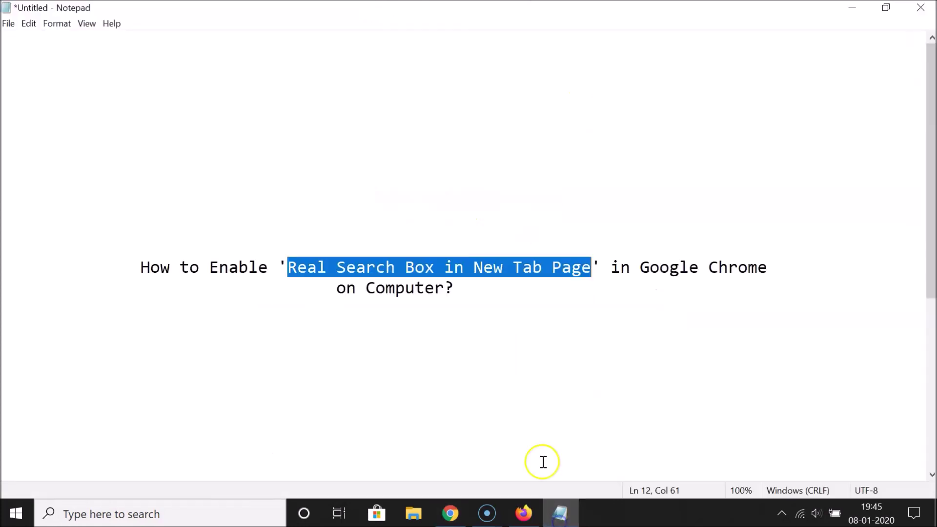
left_click(242, 287)
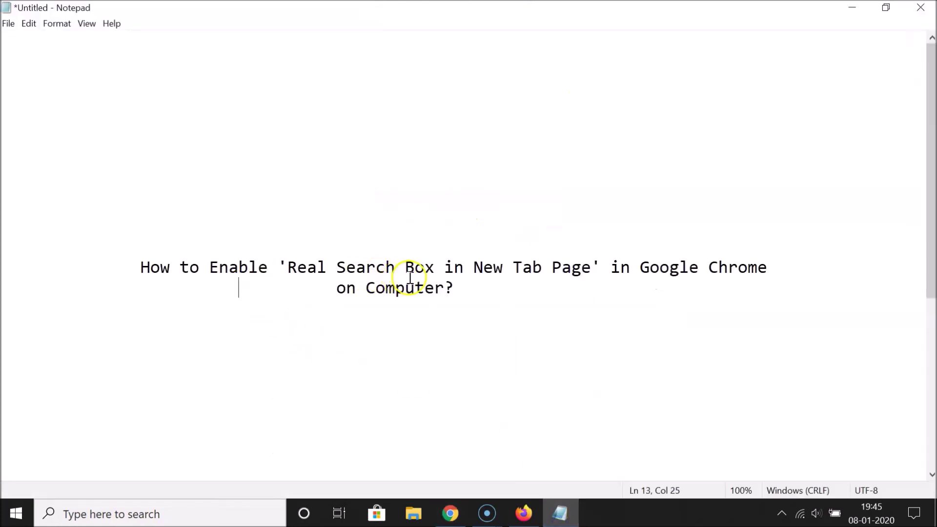